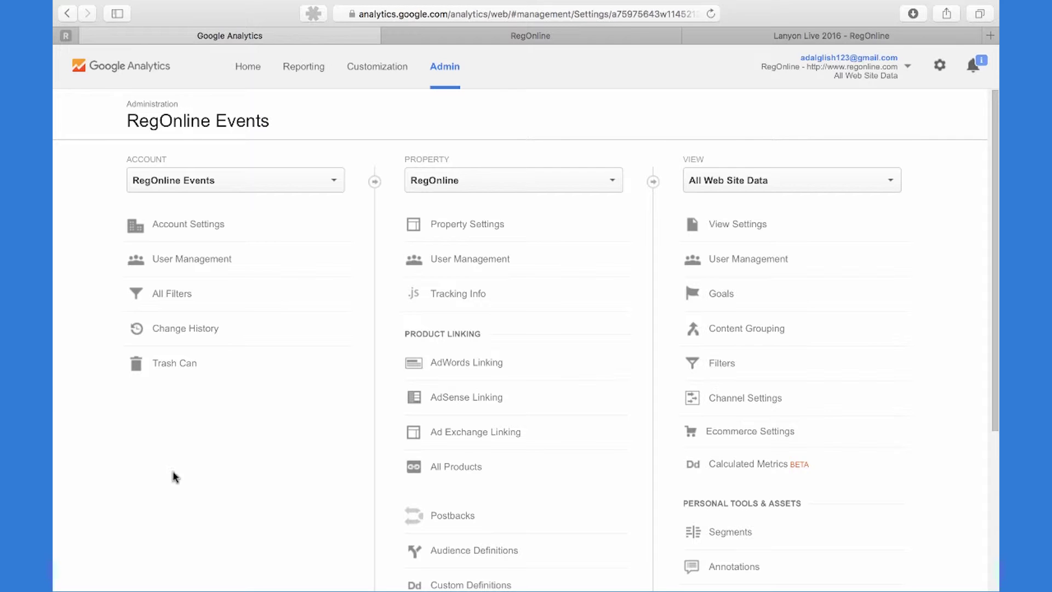
# Open Property Settings for the RegOnline property from the Admin page.
pyautogui.click(489, 233)
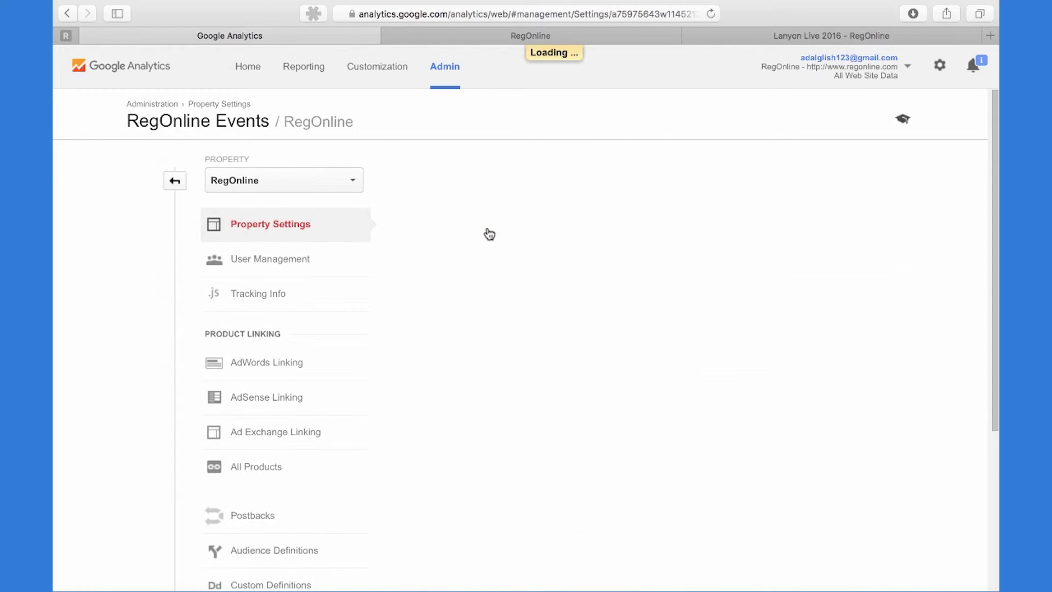
pyautogui.click(395, 346)
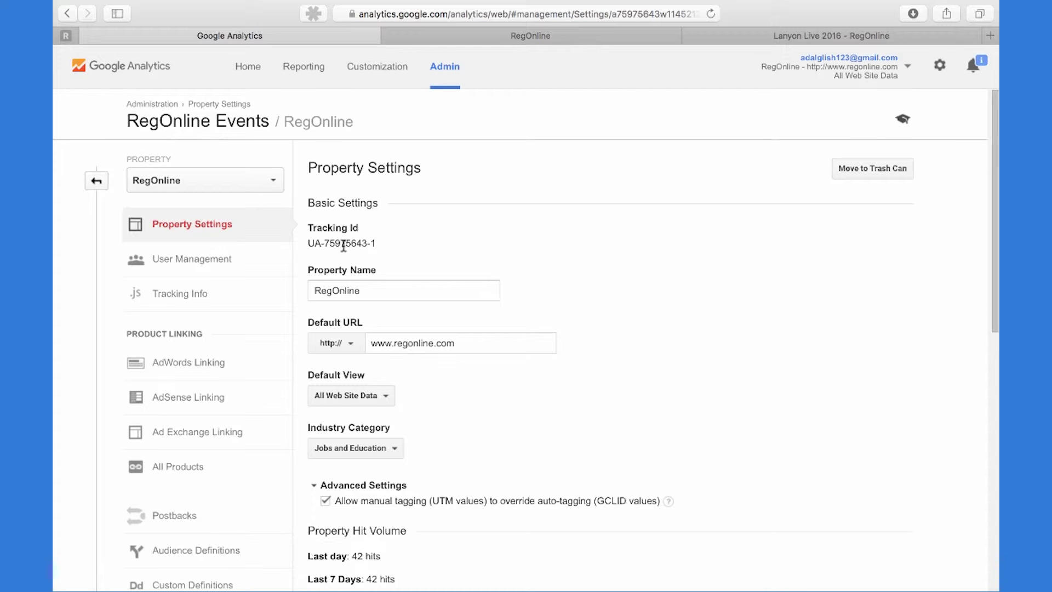
# Confirm Lanyon Live 2016's third-party integrations have Google Analytics enabled with the matching Web Property ID.
pyautogui.click(535, 36)
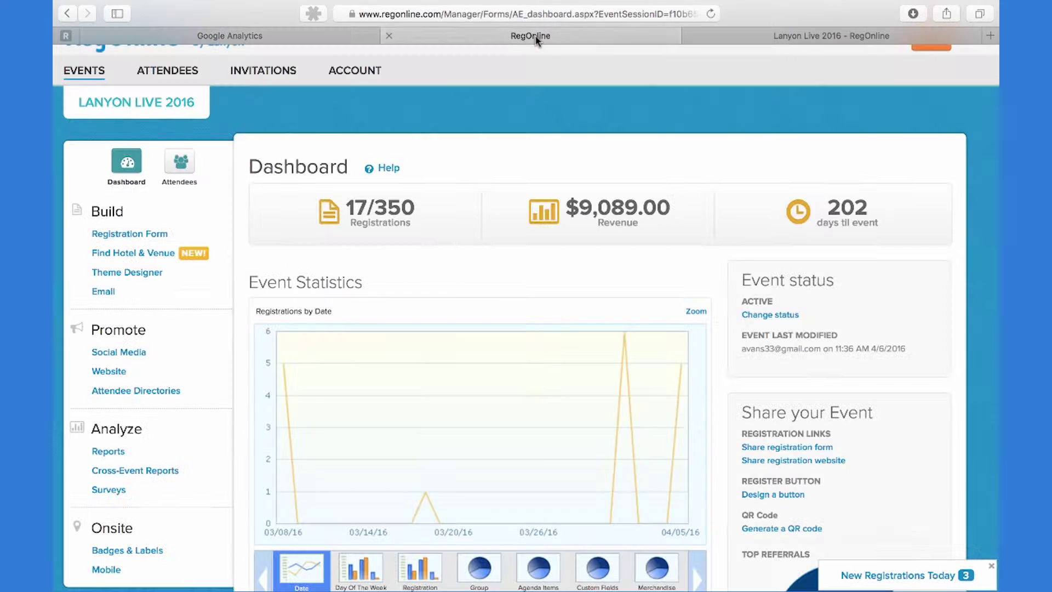
pyautogui.scroll(-1, 197, 107)
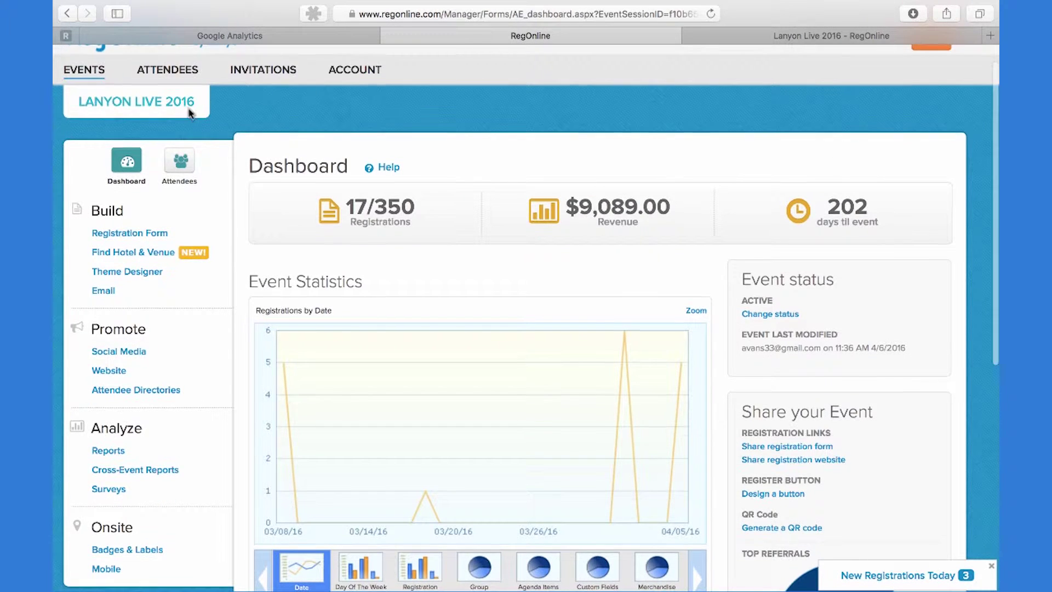
pyautogui.scroll(-6, 664, 413)
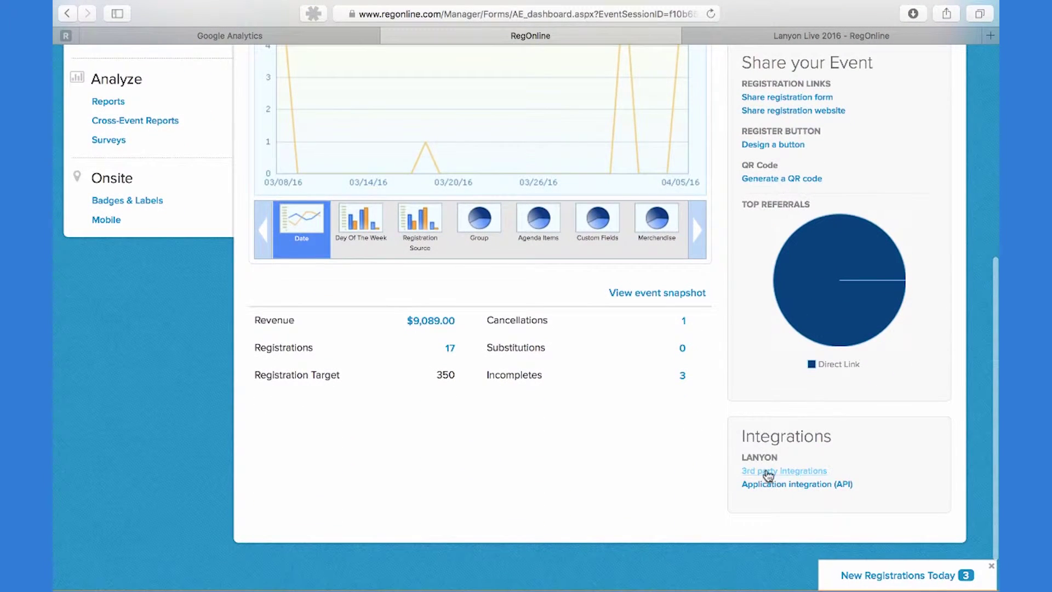
pyautogui.click(815, 472)
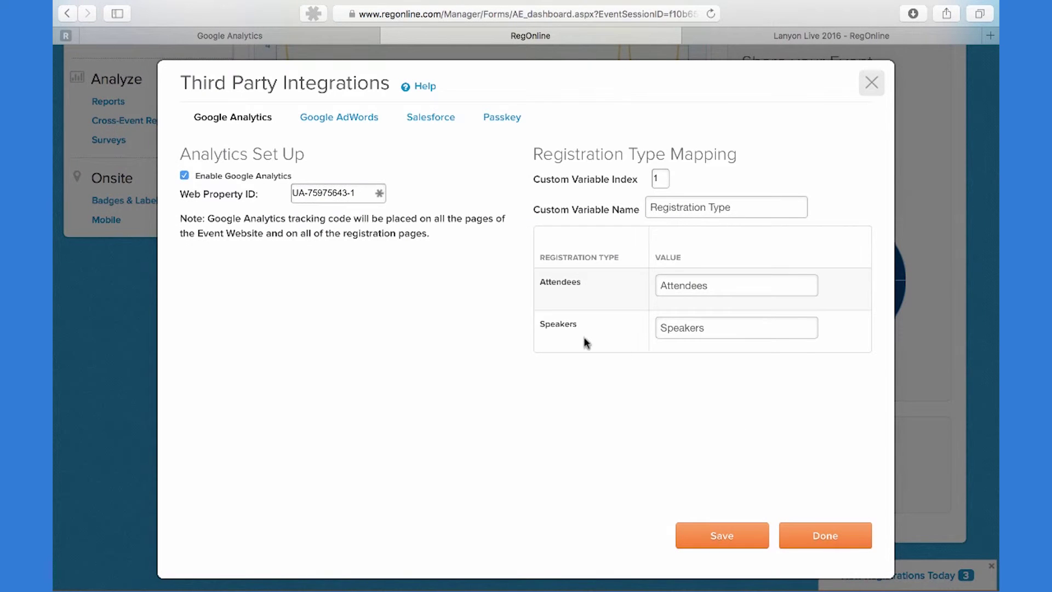
pyautogui.click(356, 194)
pyautogui.click(230, 191)
pyautogui.click(872, 82)
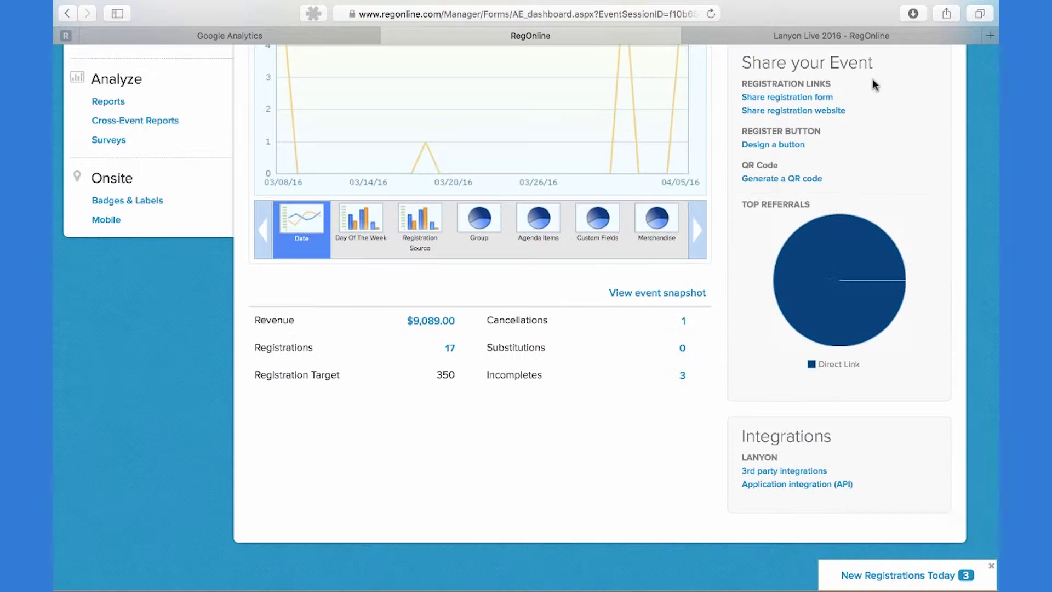
pyautogui.scroll(10, 433, 93)
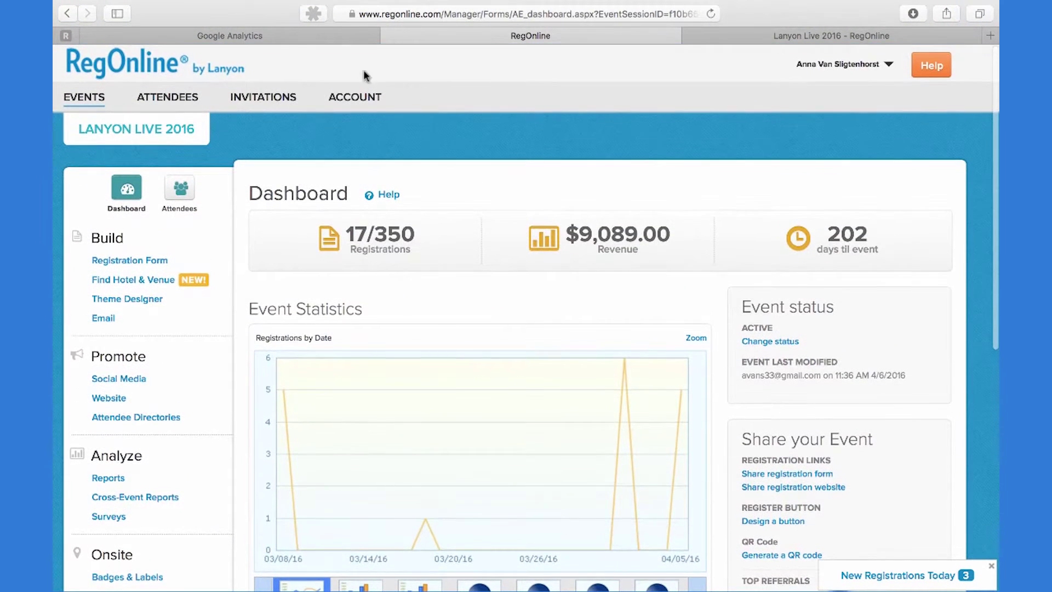
# Go from Property Settings back to Admin and open the view's Event Registration goal.
pyautogui.click(281, 37)
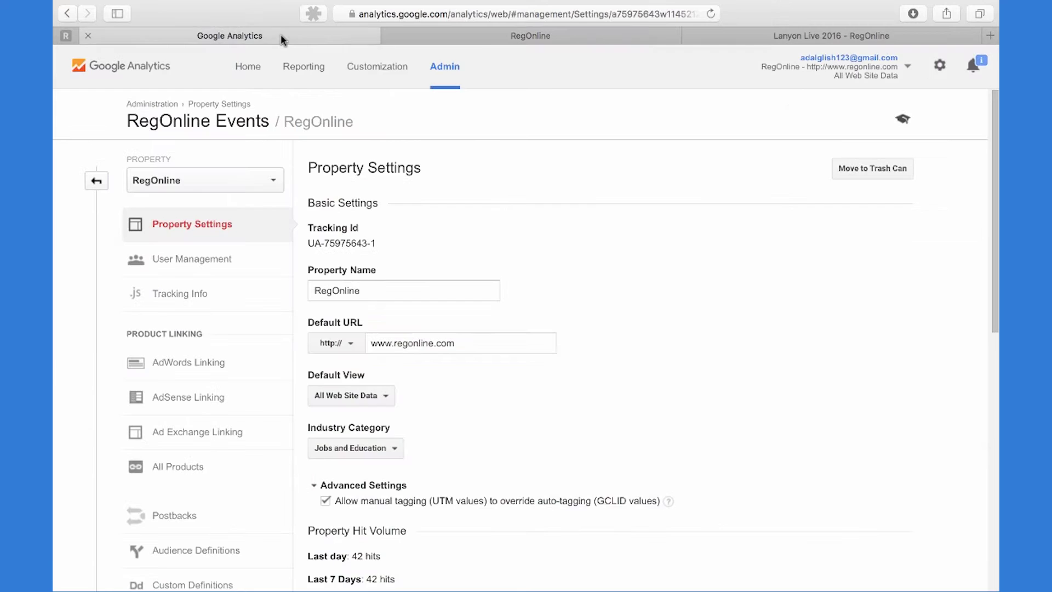
pyautogui.click(97, 185)
pyautogui.click(722, 298)
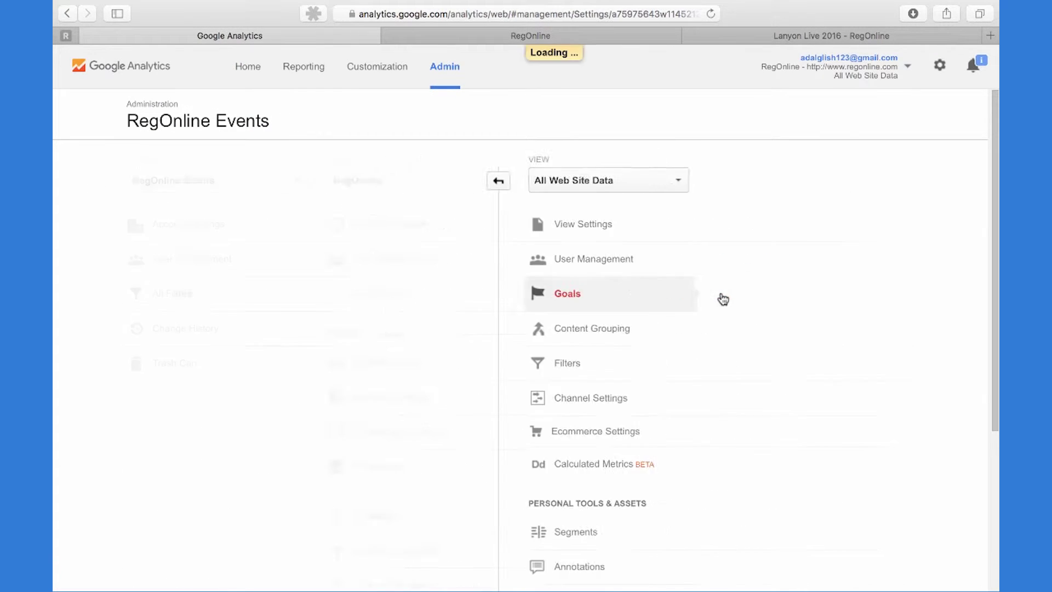
pyautogui.click(398, 230)
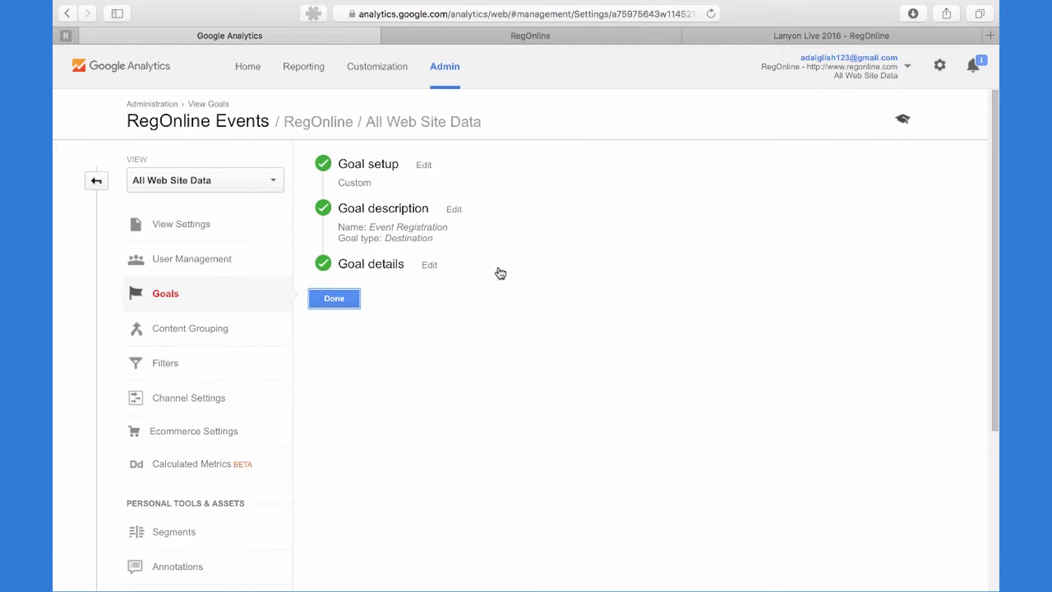
# Review the goal's setup, name and type, keeping destination Begins with /register/confirmation.aspx.
pyautogui.click(426, 166)
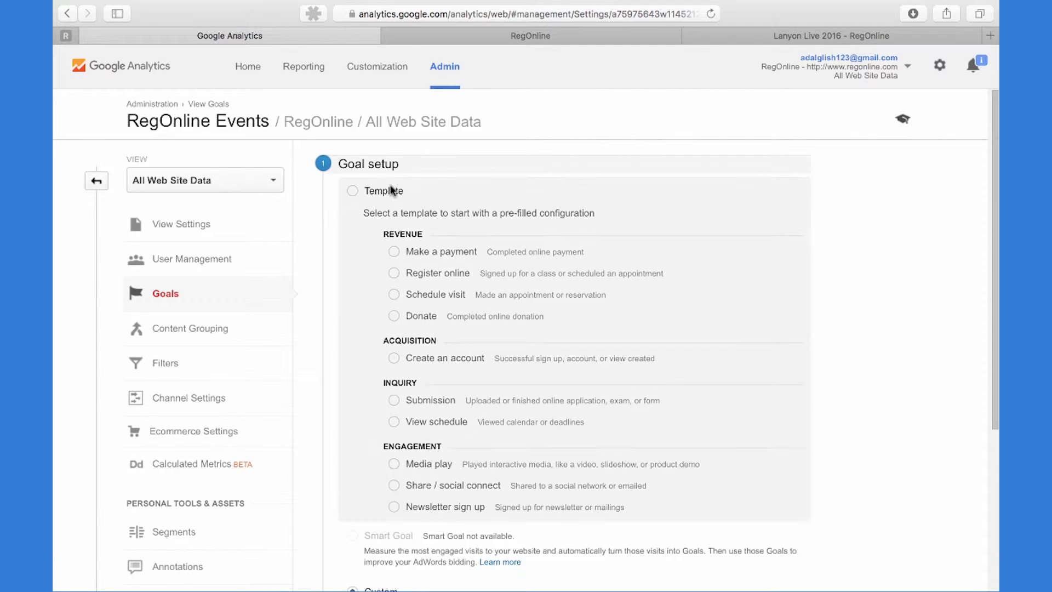
pyautogui.scroll(-3, 577, 441)
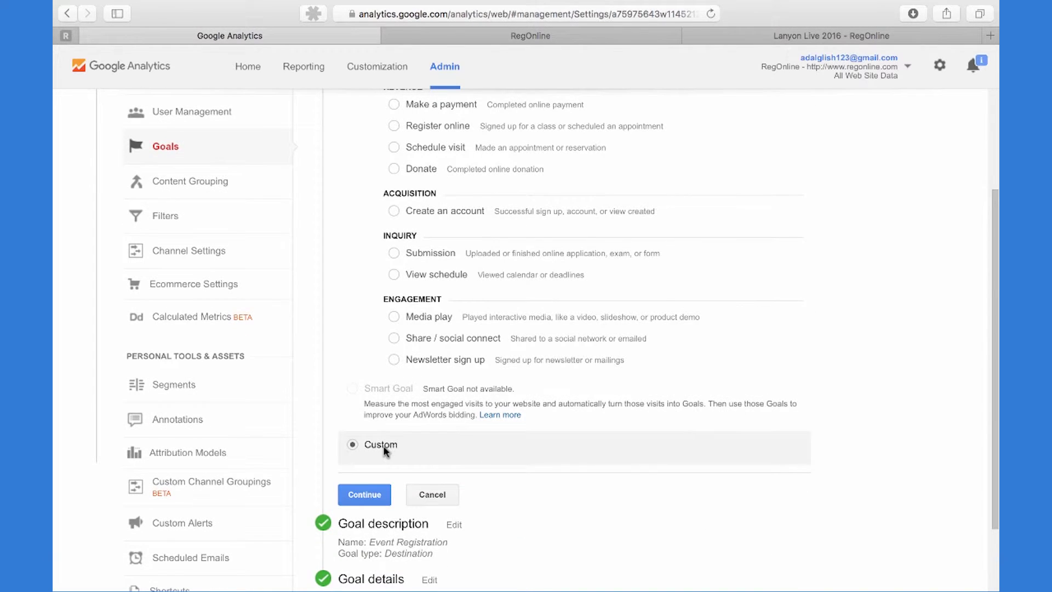
pyautogui.click(455, 526)
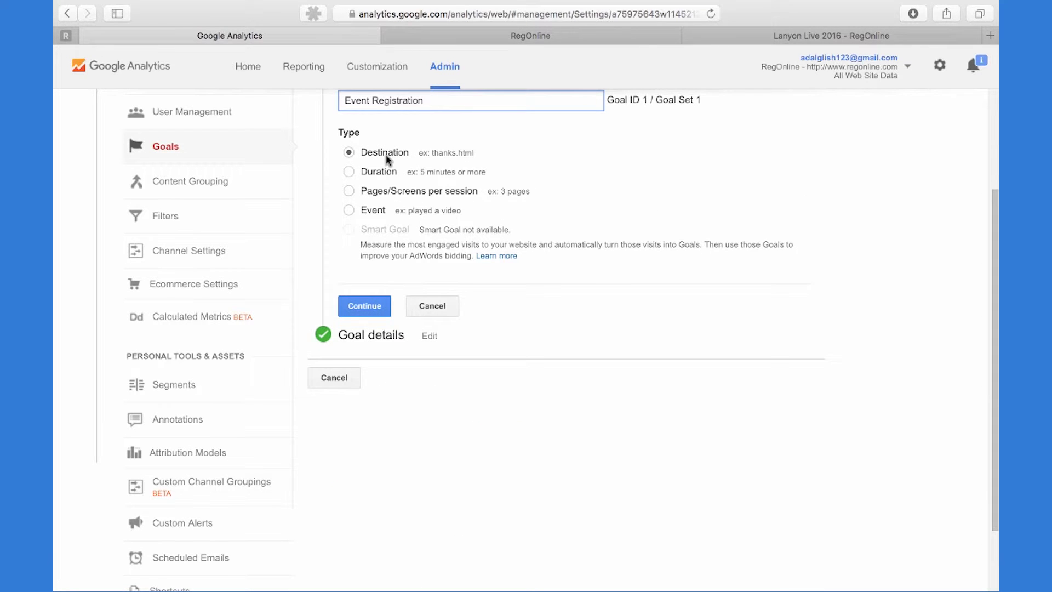
pyautogui.scroll(2, 386, 159)
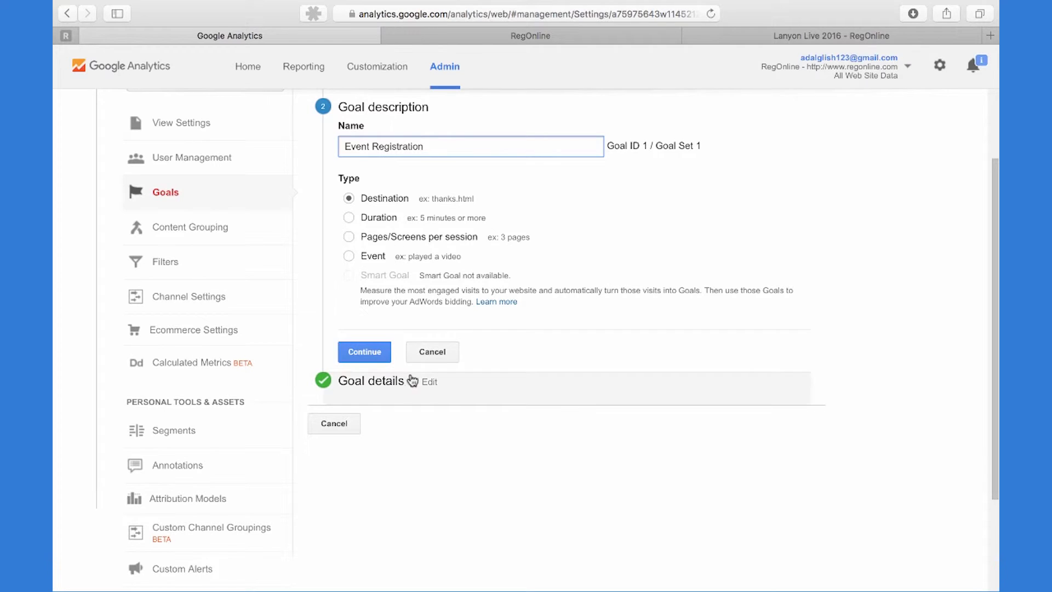
pyautogui.click(430, 382)
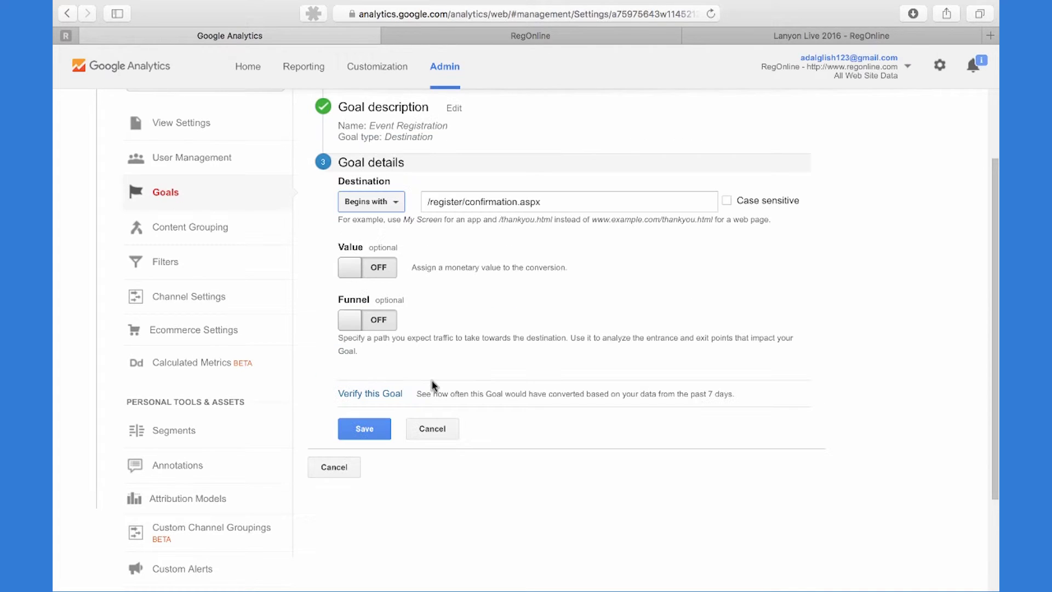
pyautogui.click(390, 204)
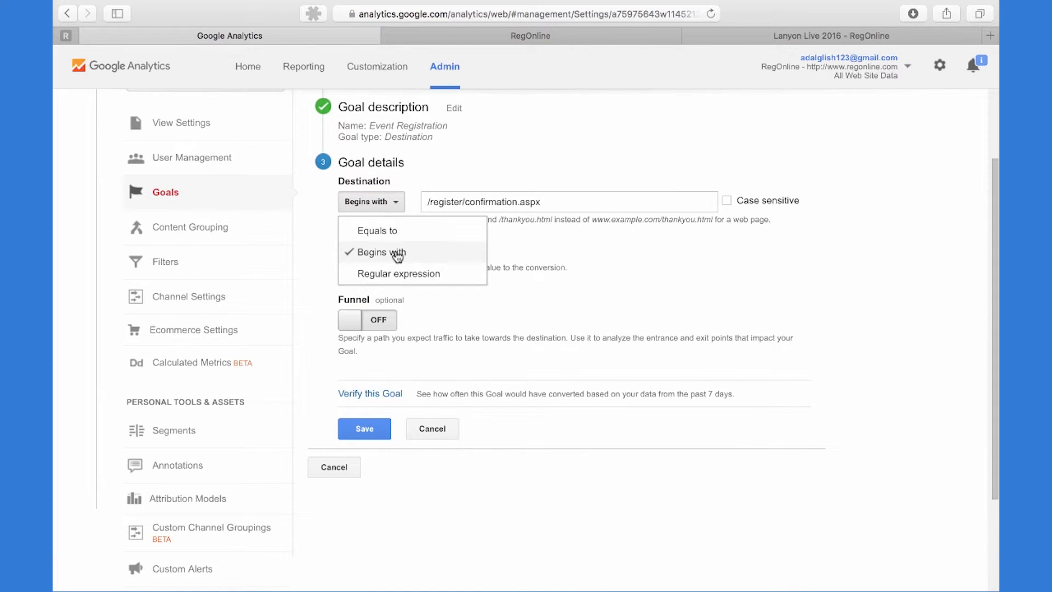
pyautogui.click(605, 241)
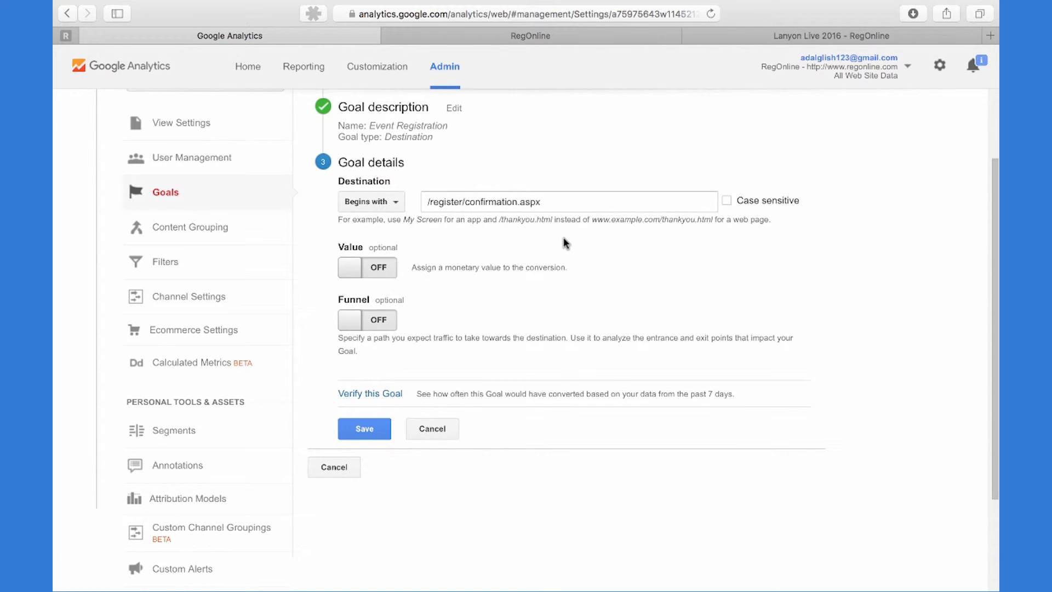
pyautogui.scroll(3, 566, 242)
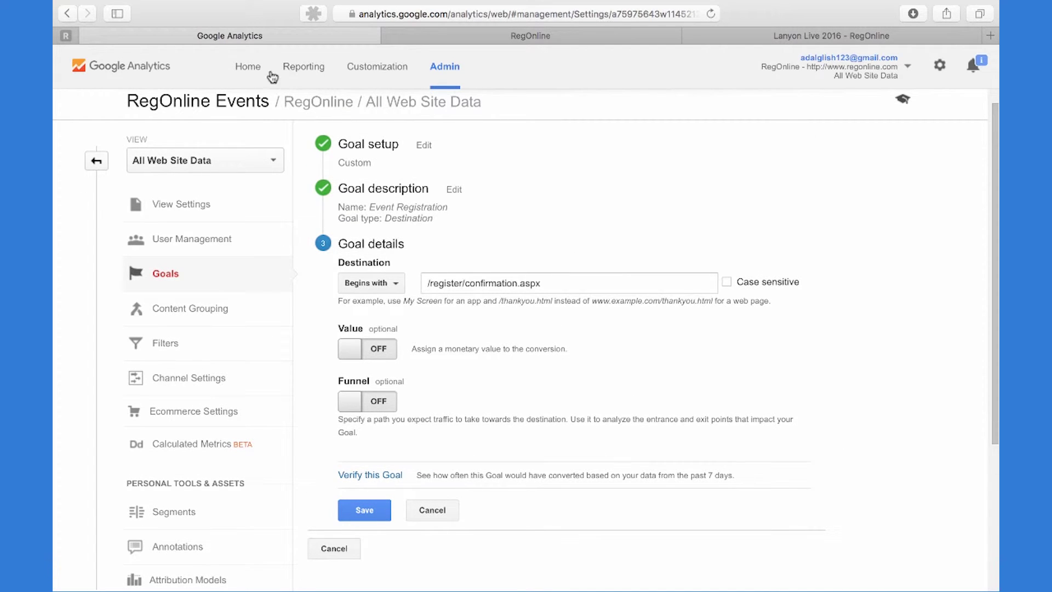
# Open Reporting's Real-Time > Overview, collapsing the Audience group, showing one active user.
pyautogui.click(299, 72)
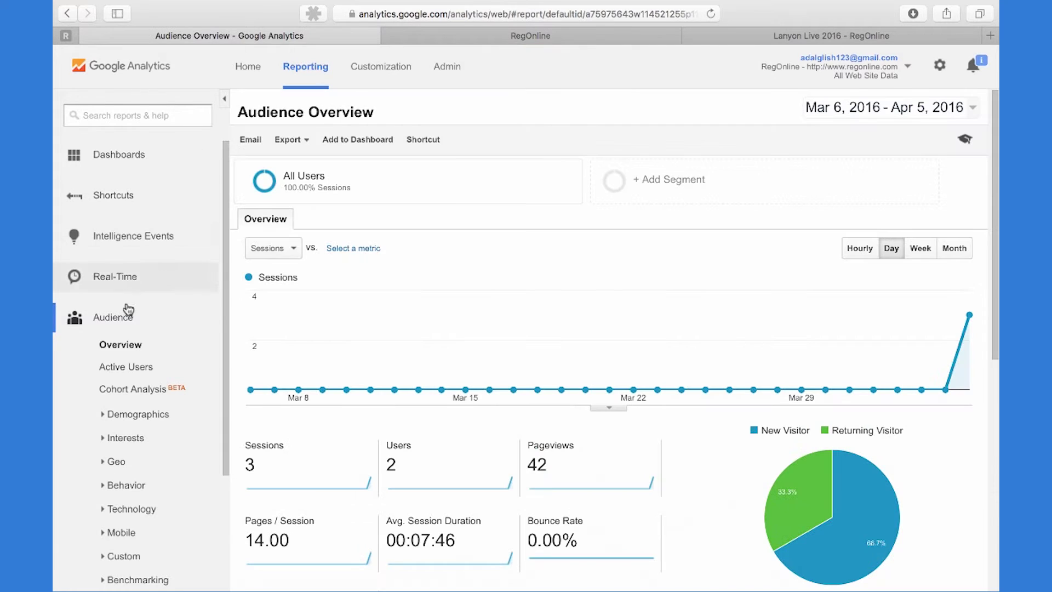
pyautogui.click(129, 321)
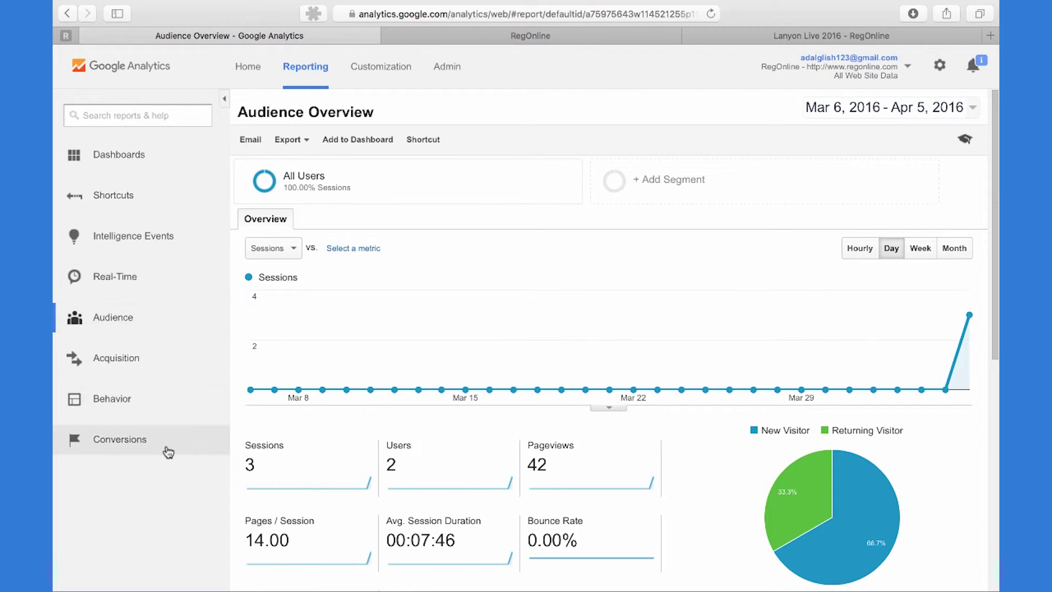
pyautogui.click(115, 276)
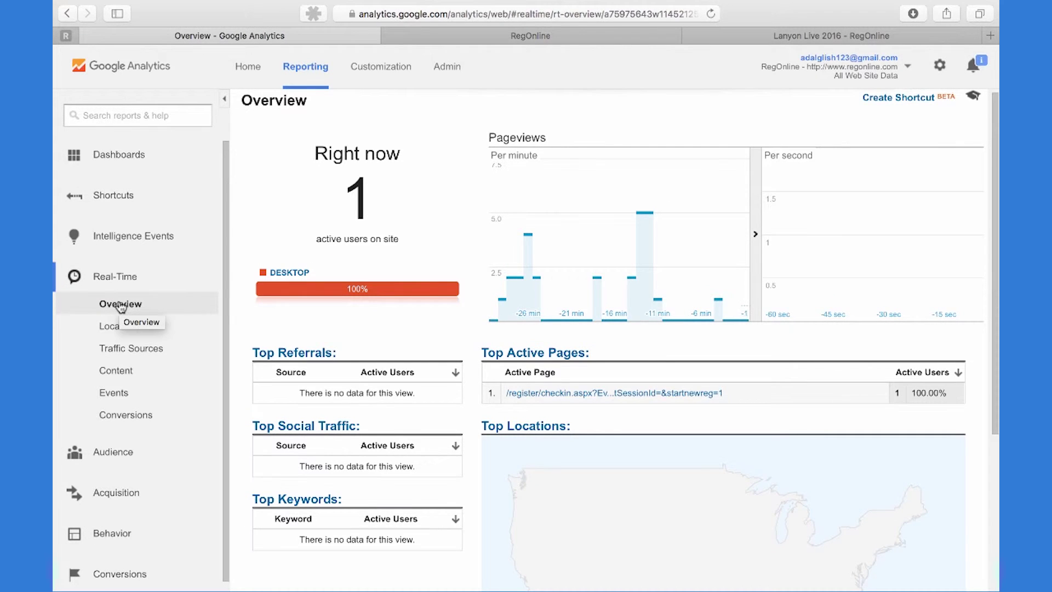
pyautogui.moveTo(532, 298)
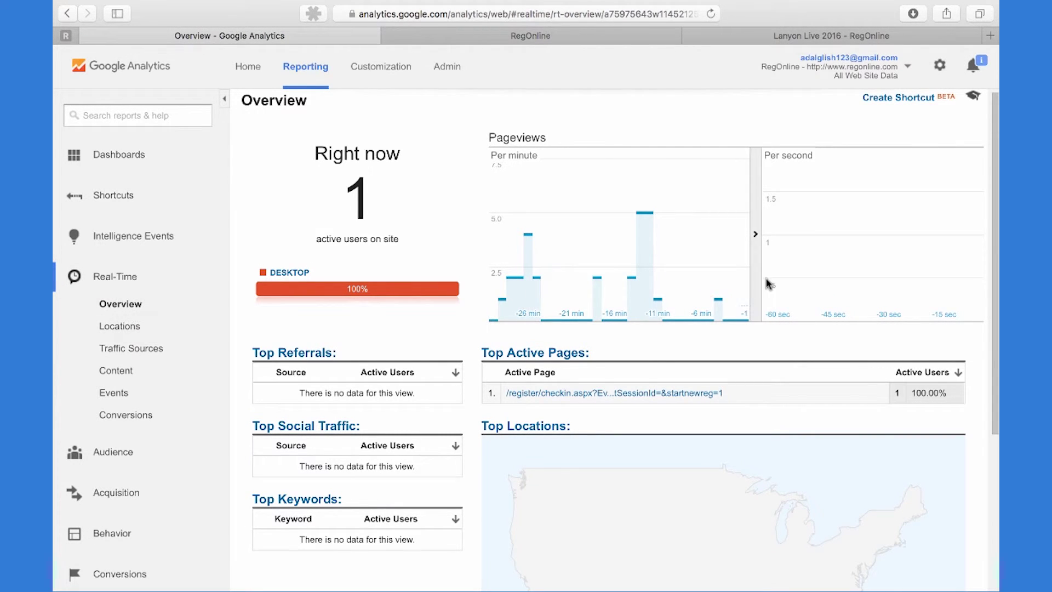
pyautogui.click(830, 36)
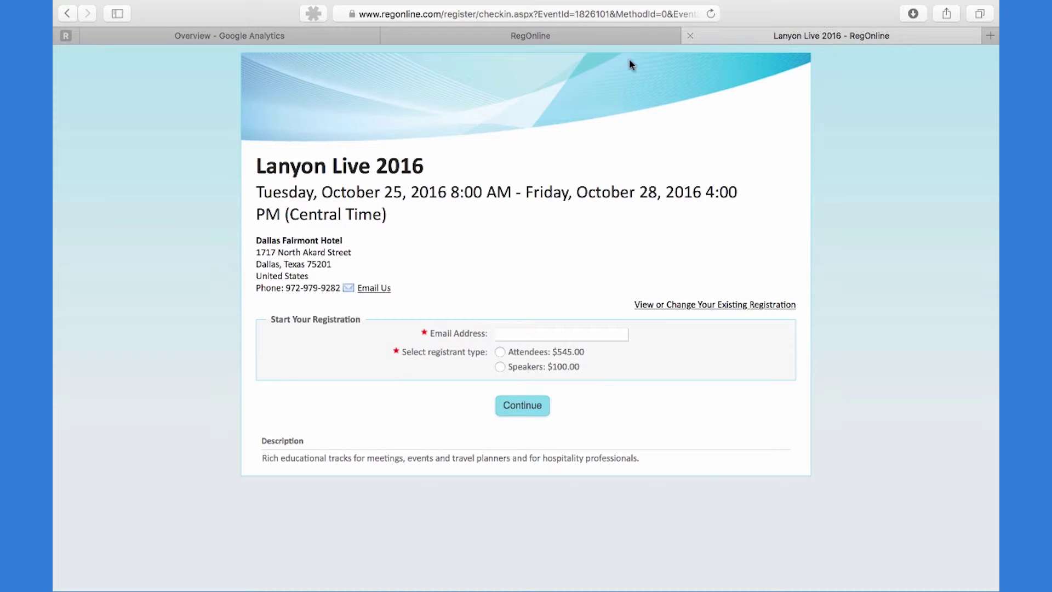
# Enter a test e-mail address, choose the Attendees registrant type and continue the registration.
pyautogui.click(516, 335)
pyautogui.write('t')
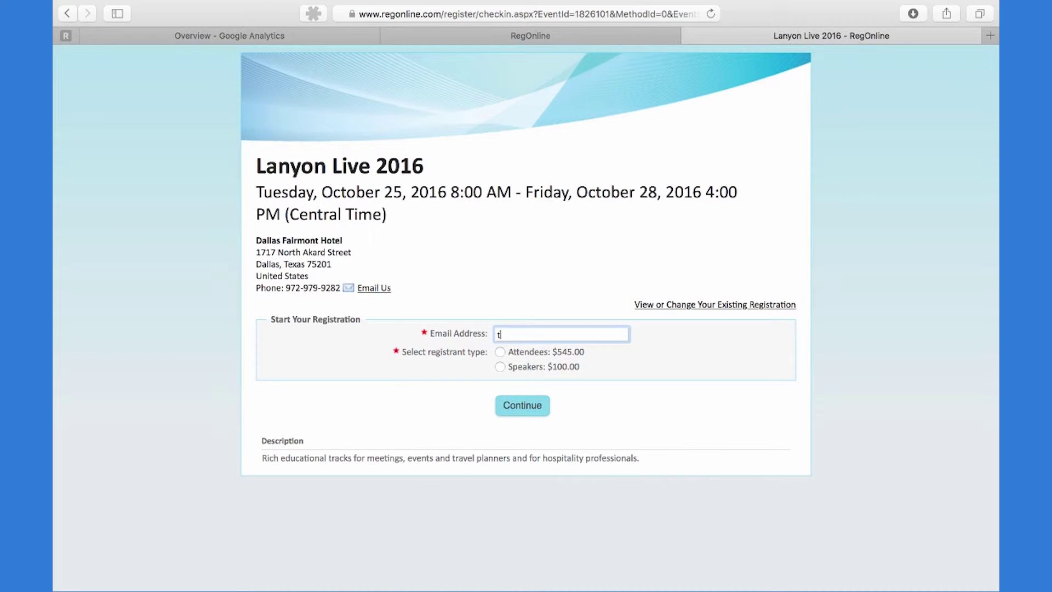
pyautogui.write('roy@test.com')
pyautogui.press('Tab')
pyautogui.click(500, 352)
pyautogui.click(536, 424)
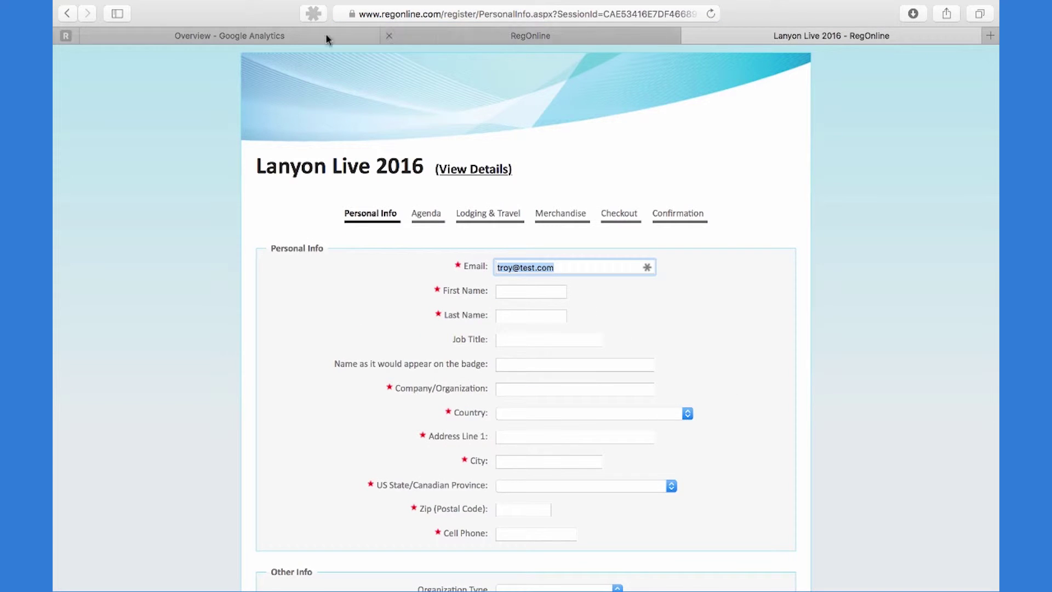
pyautogui.click(274, 36)
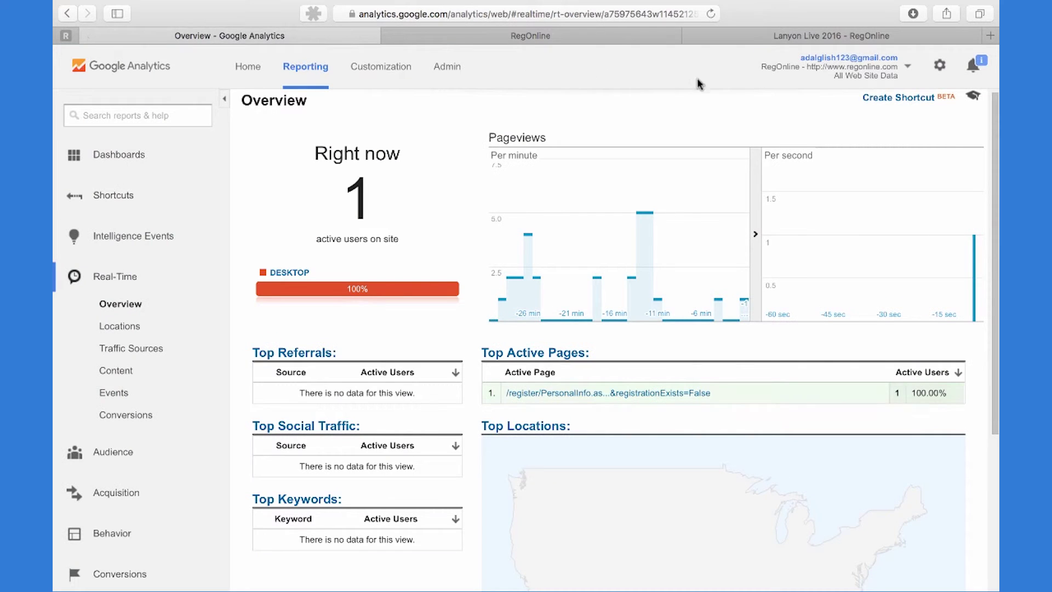
# Reload the Real-Time overview to see the active user on the Personal Info page.
pyautogui.click(711, 13)
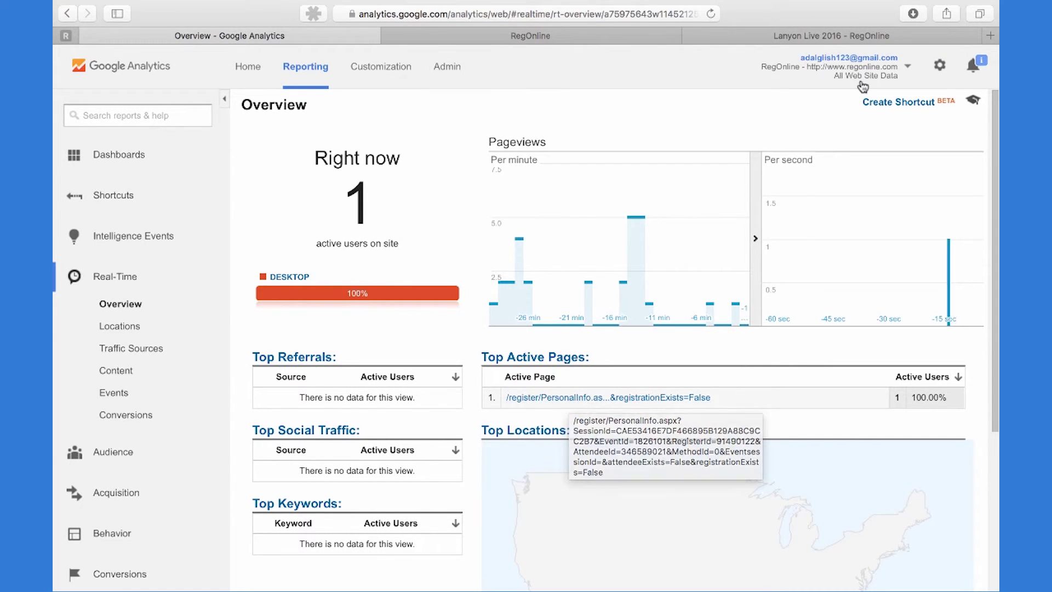
pyautogui.click(857, 36)
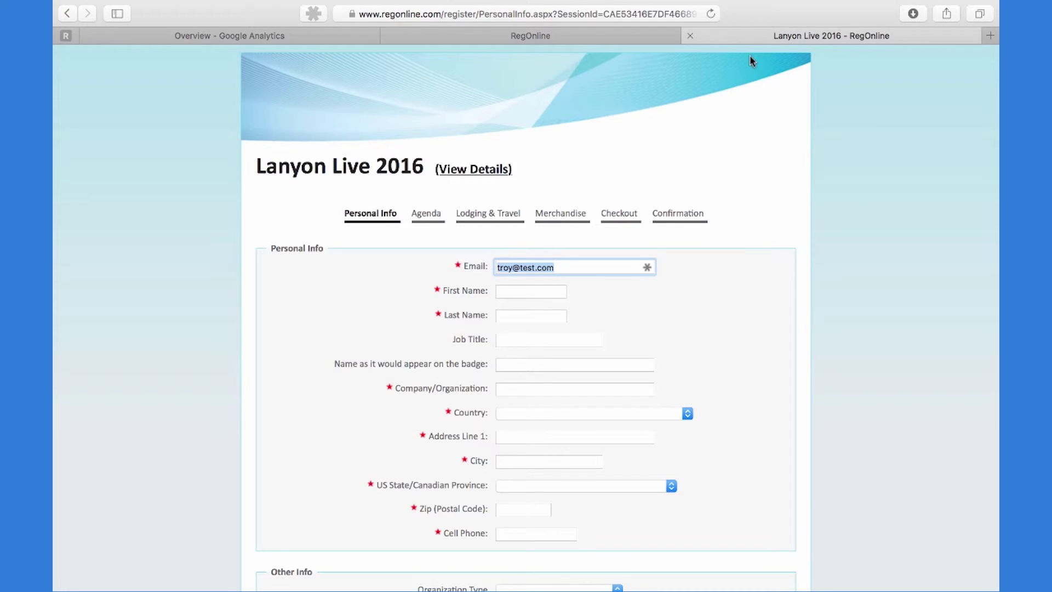
# Enter the attendee's first name and continue through Personal Info, Agenda and Lodging & Travel.
pyautogui.click(515, 291)
pyautogui.write('Troy')
pyautogui.press('Tab')
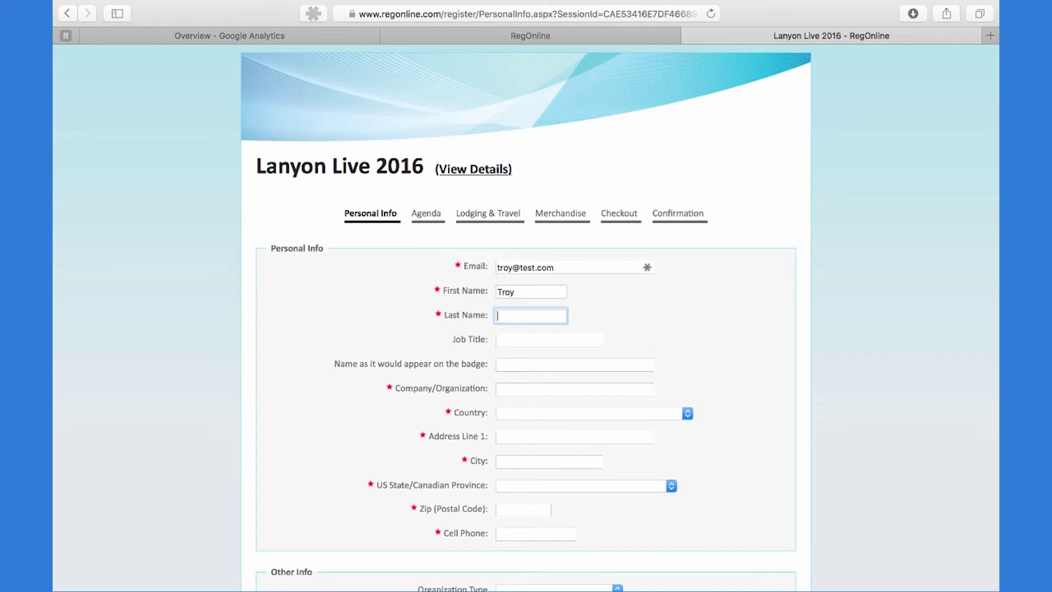
pyautogui.click(520, 435)
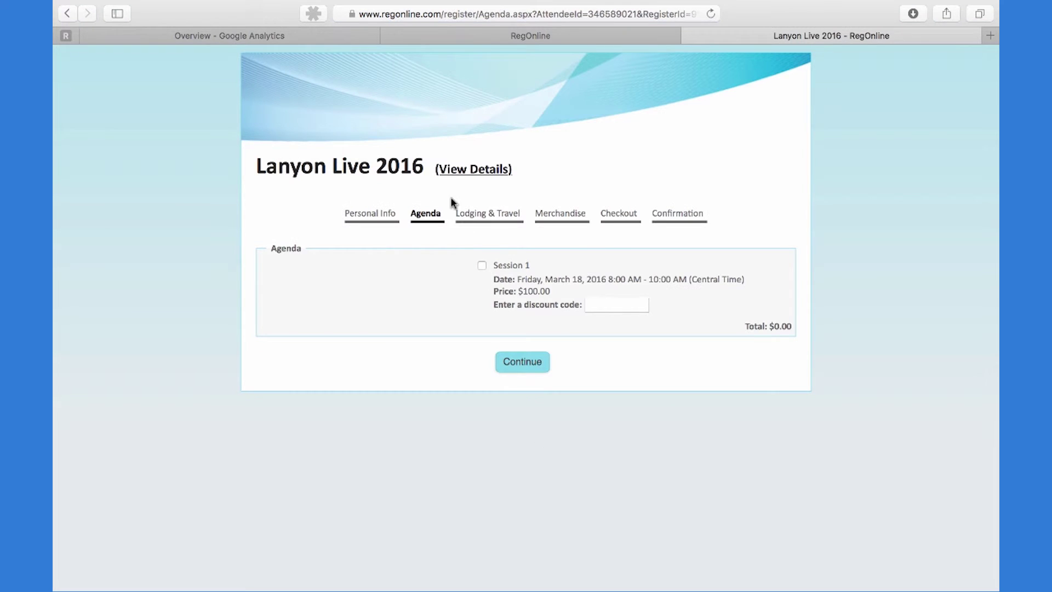
pyautogui.click(521, 364)
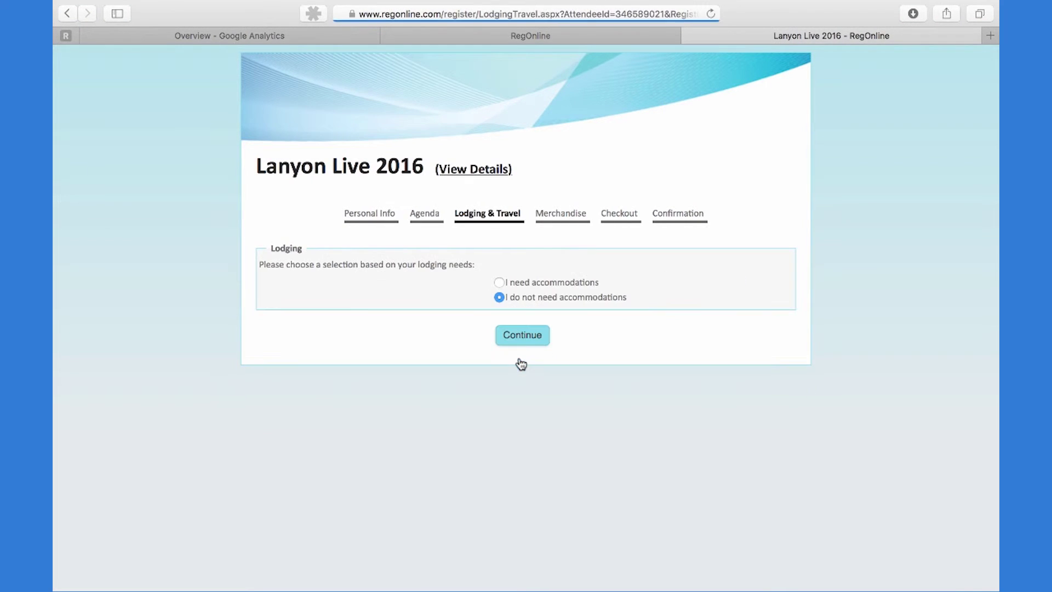
pyautogui.click(525, 336)
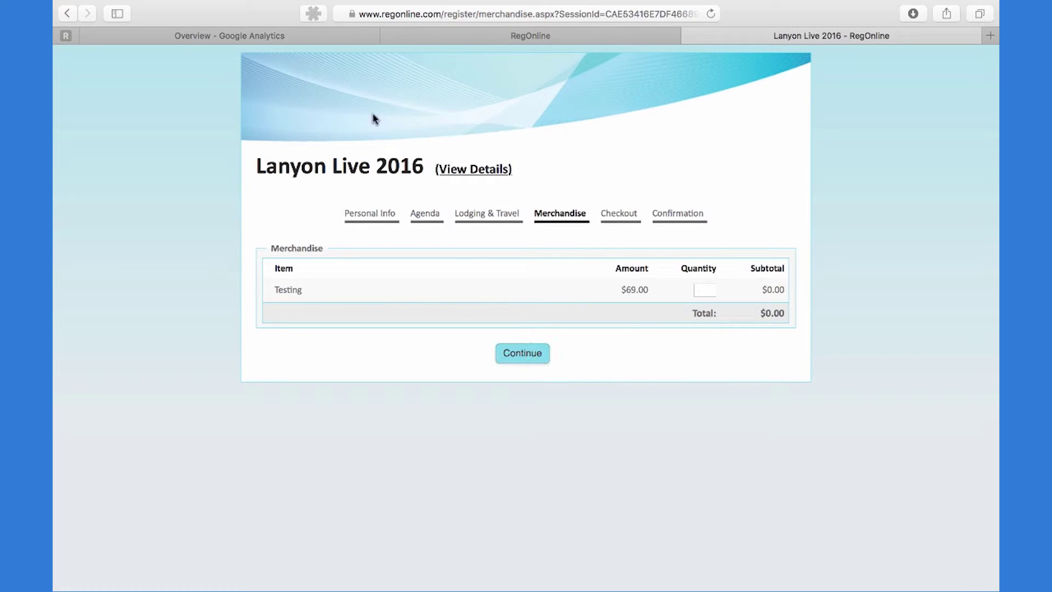
# Refresh Google Analytics Real-Time to confirm the Merchandise page is the active page.
pyautogui.click(238, 33)
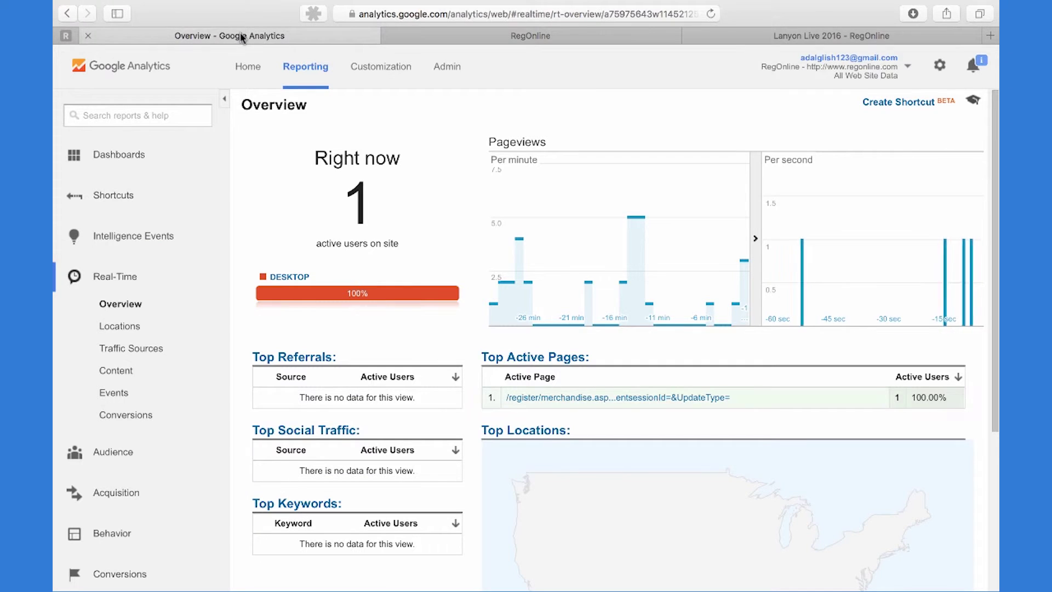
pyautogui.click(711, 14)
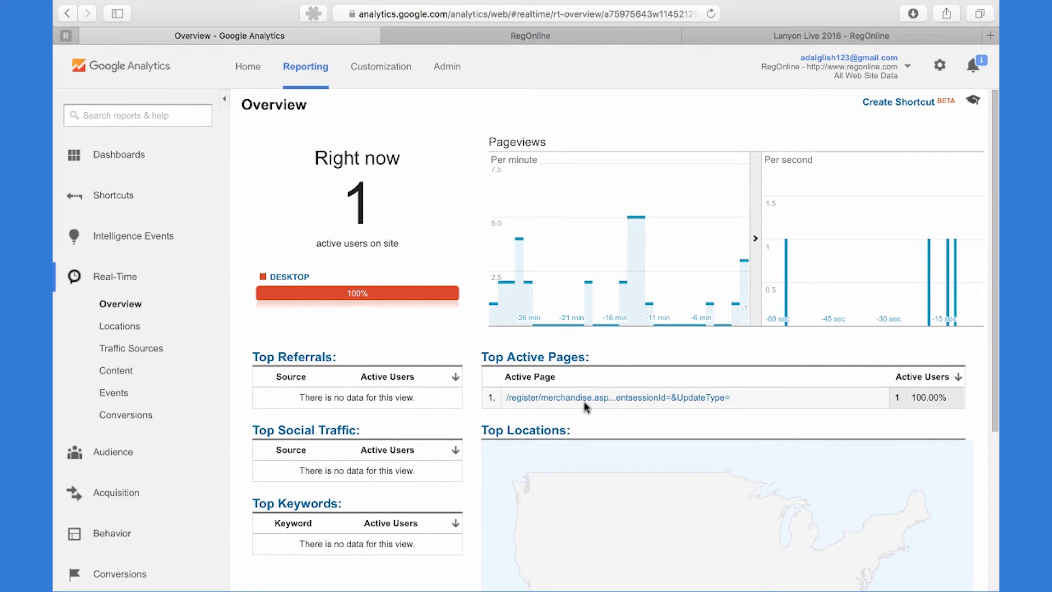
pyautogui.click(853, 38)
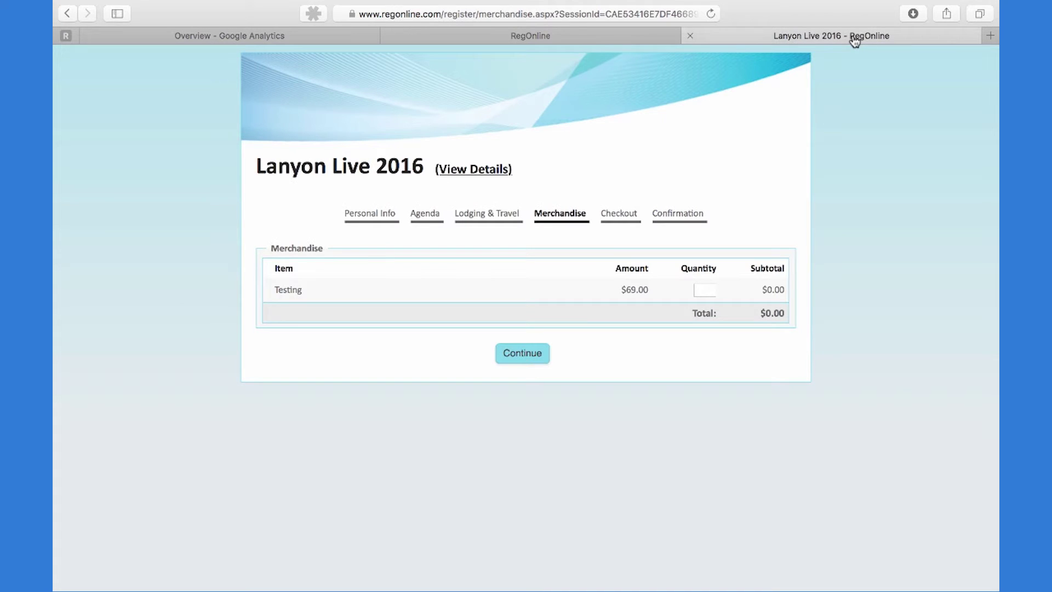
# Continue past Merchandise, choose Check as the payment method and finish the registration.
pyautogui.click(523, 356)
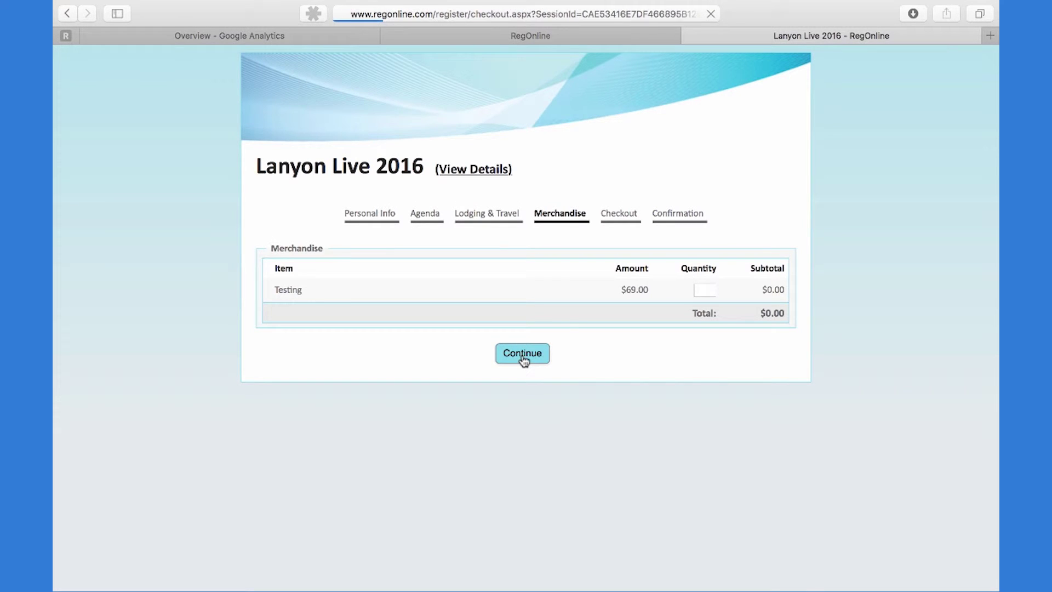
pyautogui.scroll(-5, 570, 448)
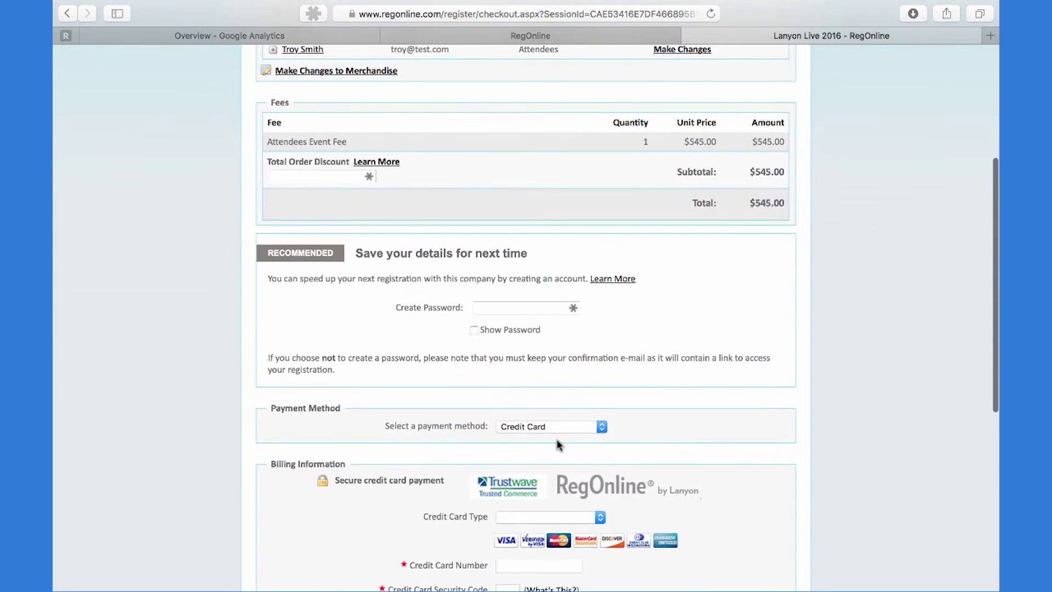
pyautogui.click(556, 427)
pyautogui.click(515, 439)
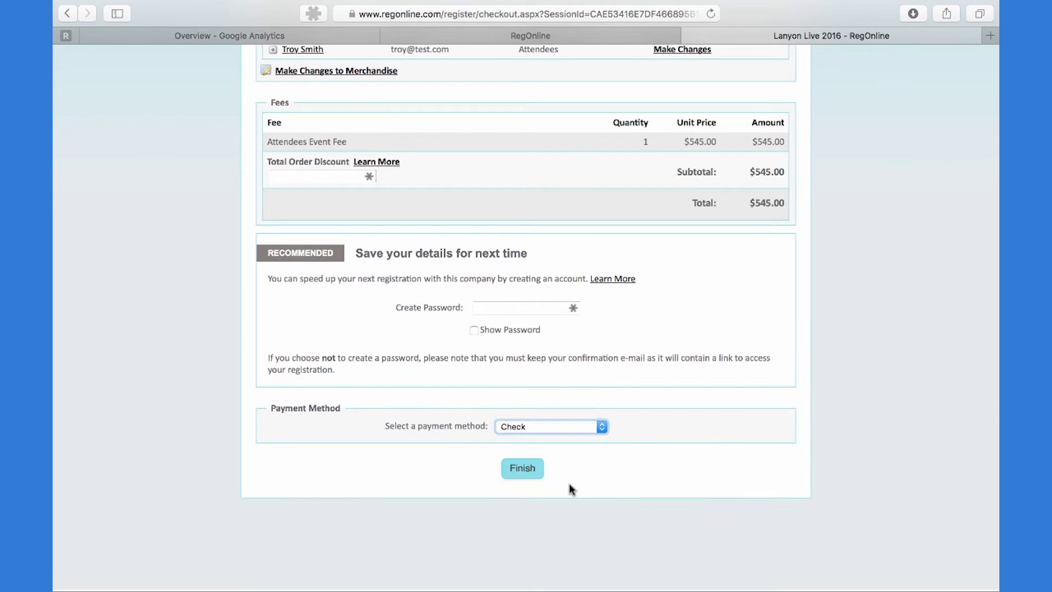
pyautogui.click(530, 473)
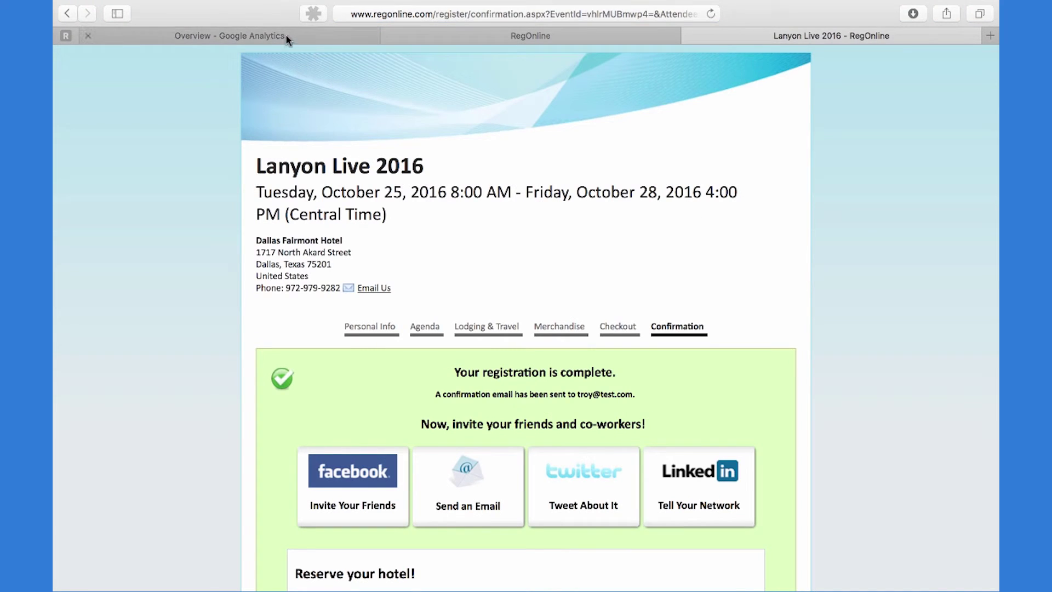
pyautogui.click(230, 36)
pyautogui.click(631, 394)
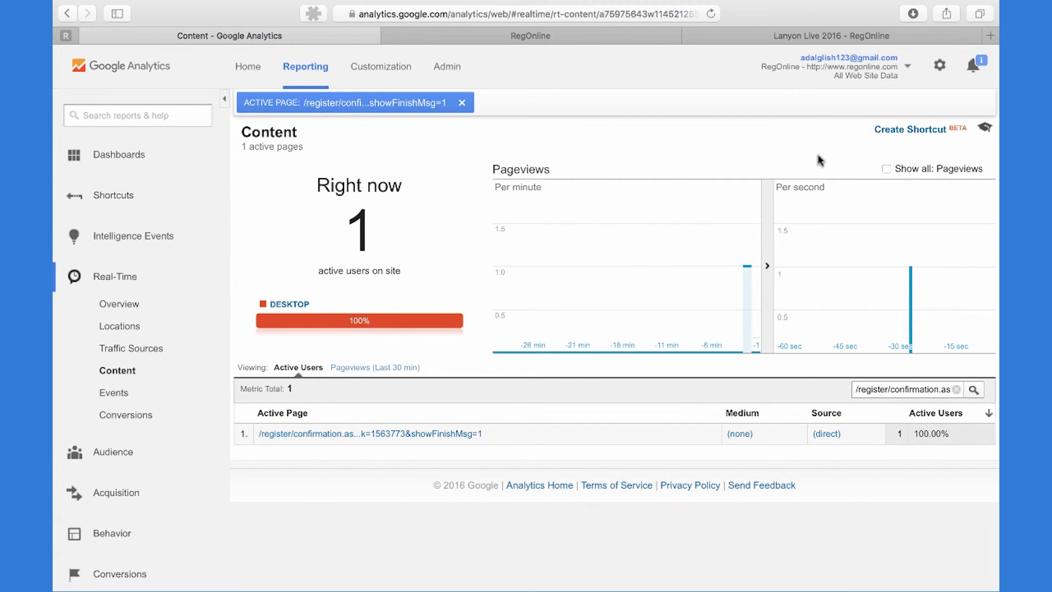
# Return to the RegOnline confirmation page and select its web address for editing.
pyautogui.click(836, 36)
pyautogui.click(563, 15)
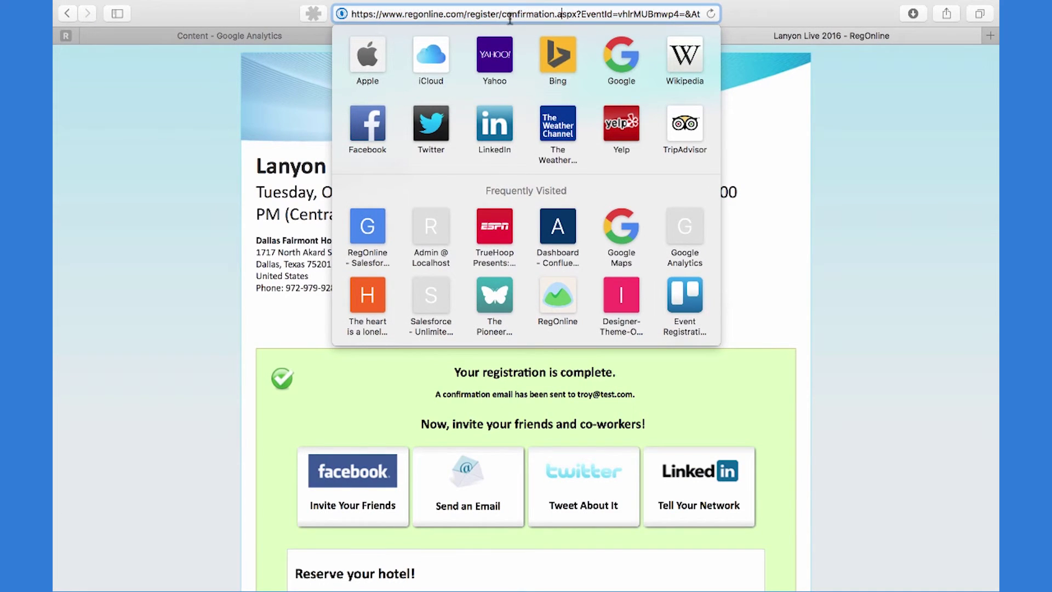
# Load the checkin registration page with &utm_source=email&utm_medium=link appended to its address.
pyautogui.moveTo(505, 13); pyautogui.dragTo(701, 14)
pyautogui.write('check')
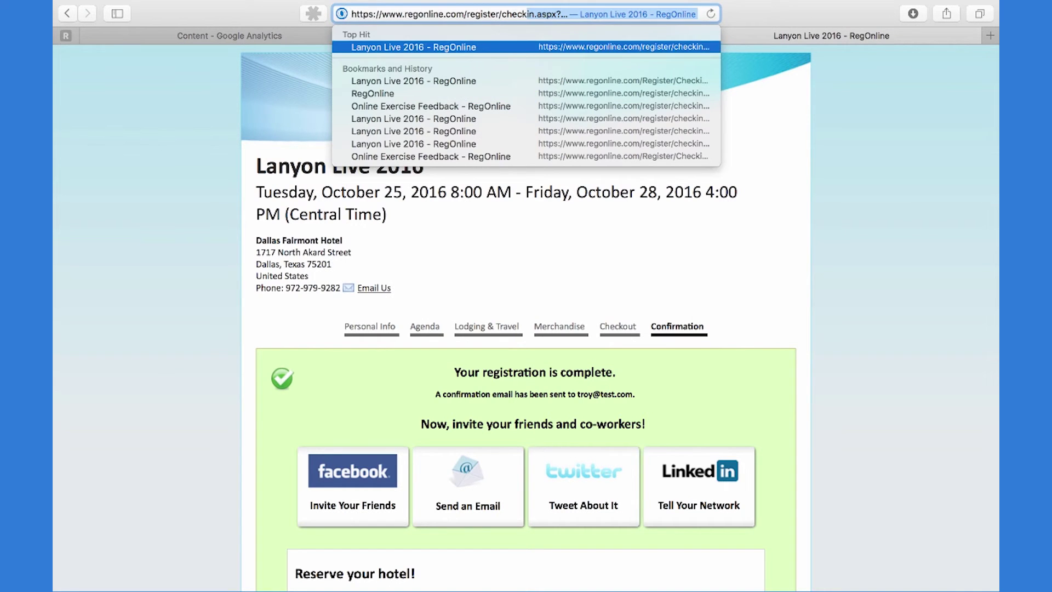
pyautogui.press('Return')
pyautogui.click(577, 15)
pyautogui.press('Right')
pyautogui.write('&ut')
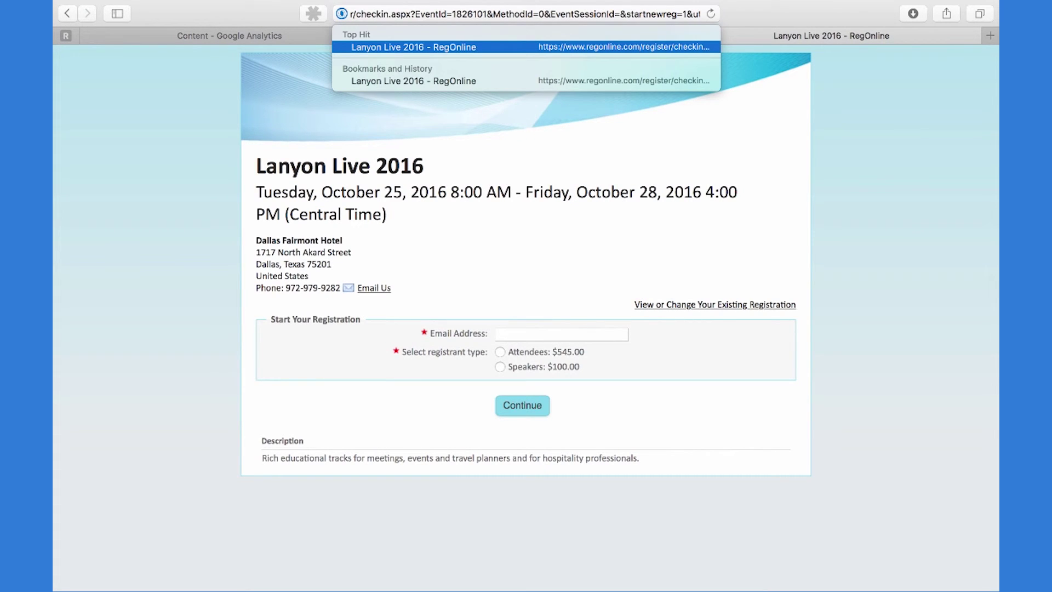
pyautogui.write('m_source=email&utm_medium=link')
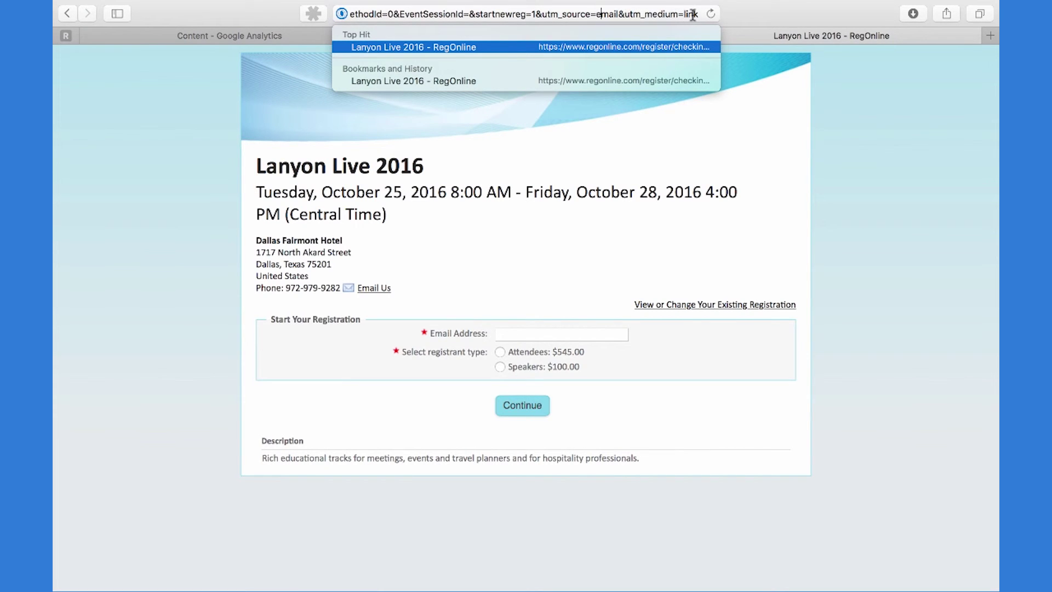
pyautogui.press('Return')
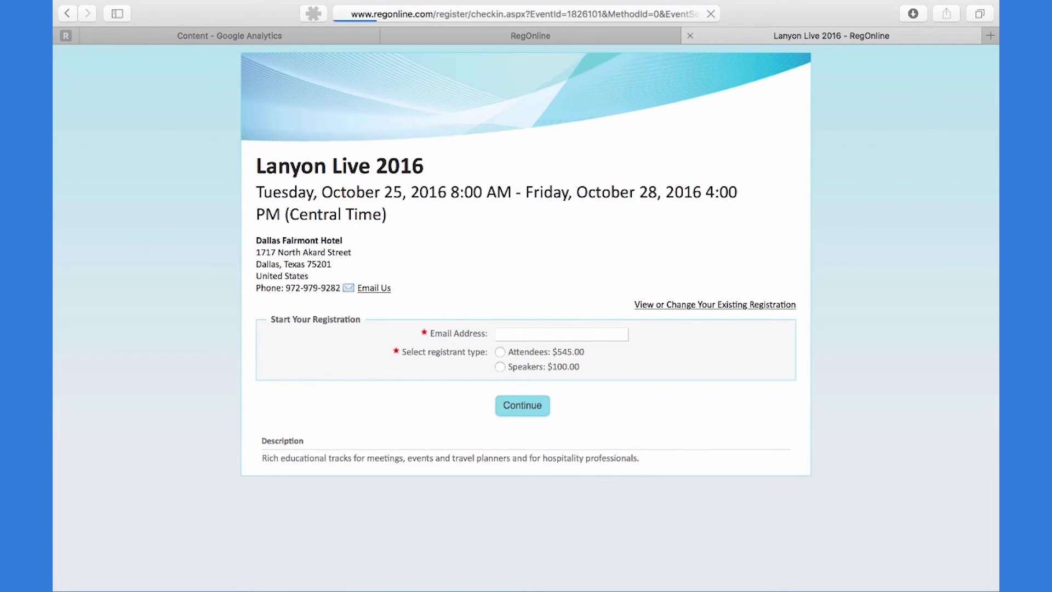
# Enter the registrant's email, choose the Attendees registration type, and continue to Personal Info.
pyautogui.click(521, 333)
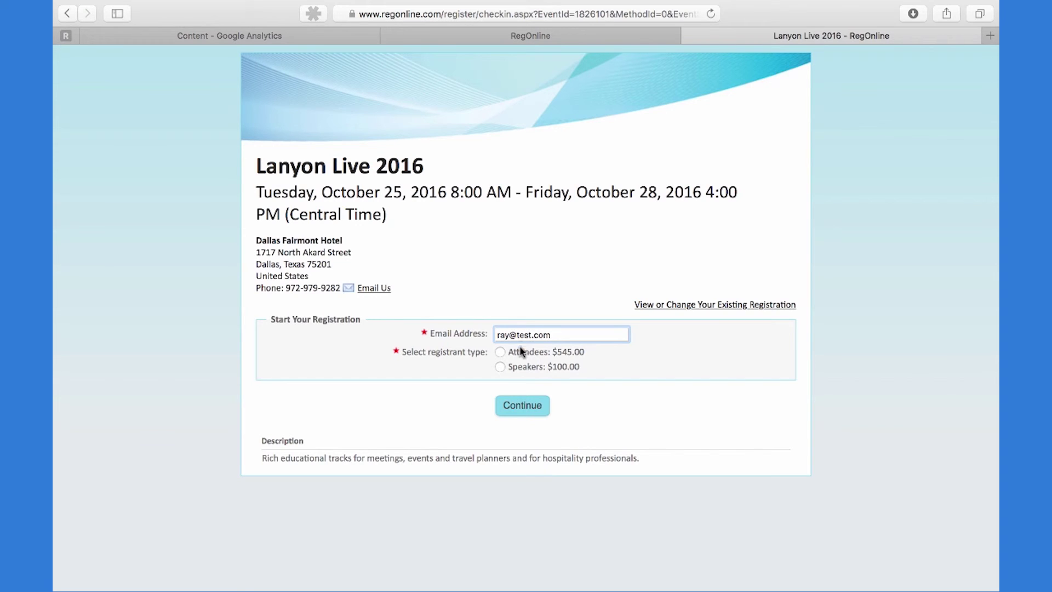
pyautogui.click(499, 352)
pyautogui.click(516, 425)
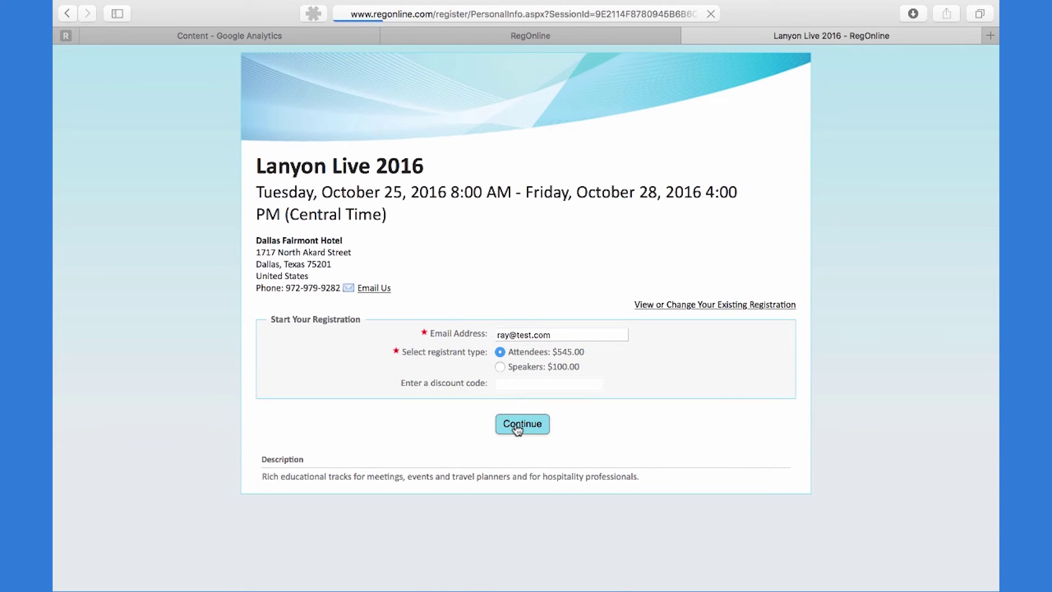
# Check the Personal Info page's web address, then return to the Google Analytics Content report.
pyautogui.click(652, 15)
pyautogui.press('Right')
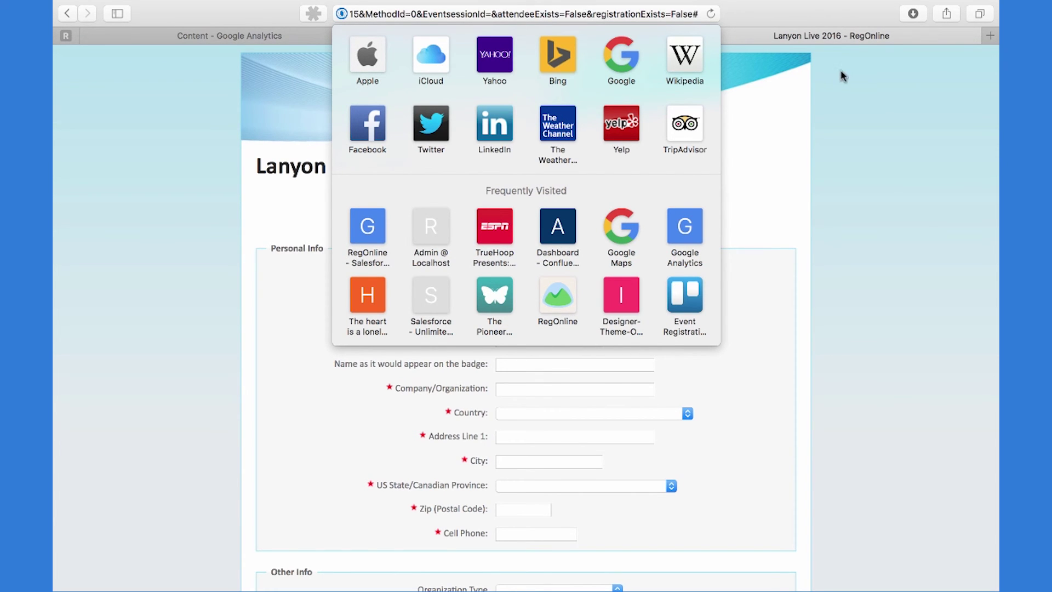
pyautogui.press('Escape')
pyautogui.click(278, 39)
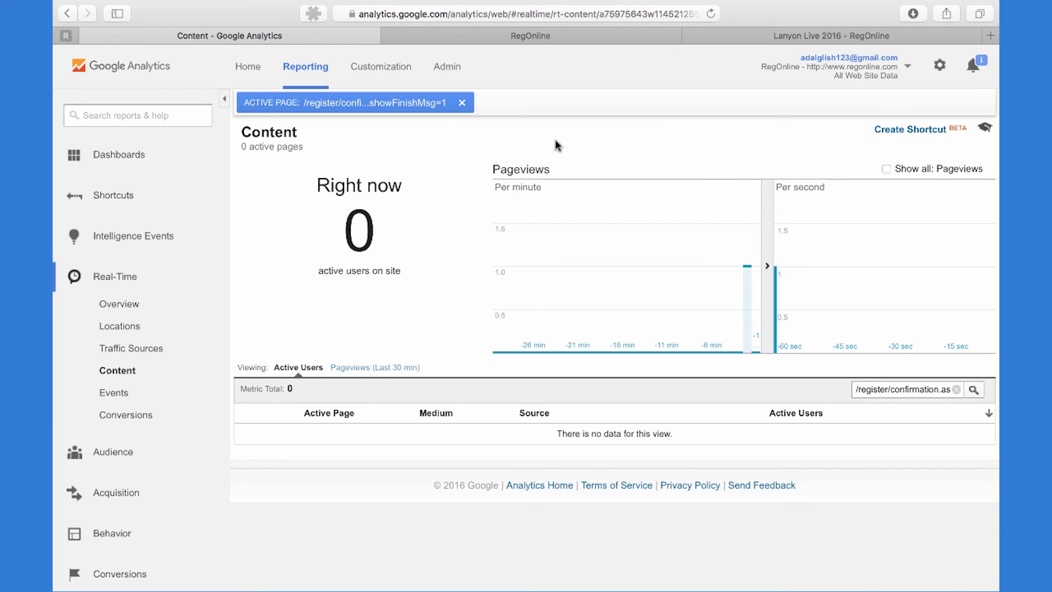
# Replace the confirmation-page filter with the PersonalInfo page to see its medium link and source email.
pyautogui.click(462, 103)
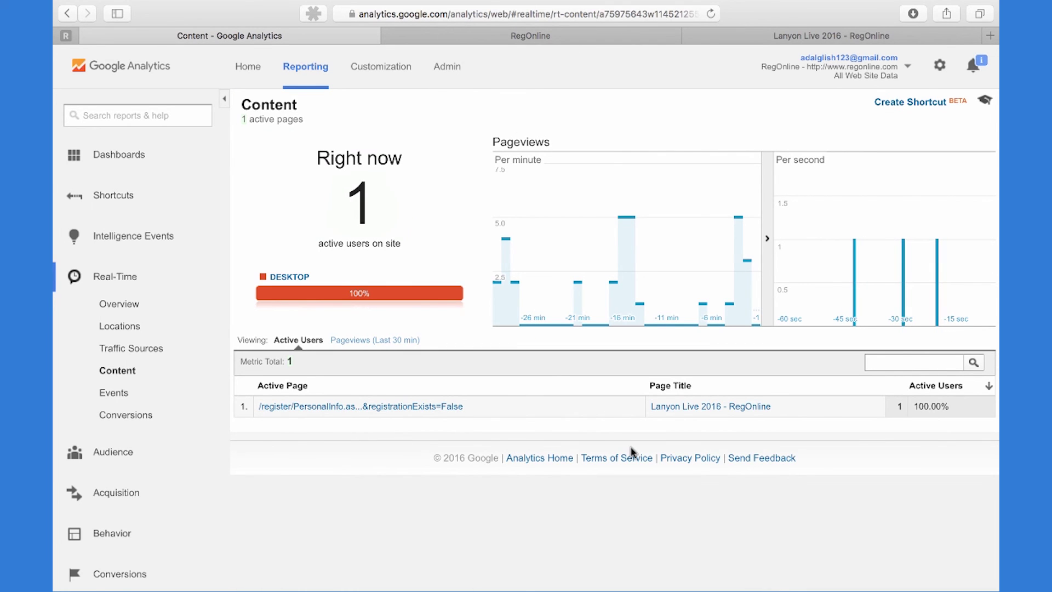
pyautogui.click(433, 406)
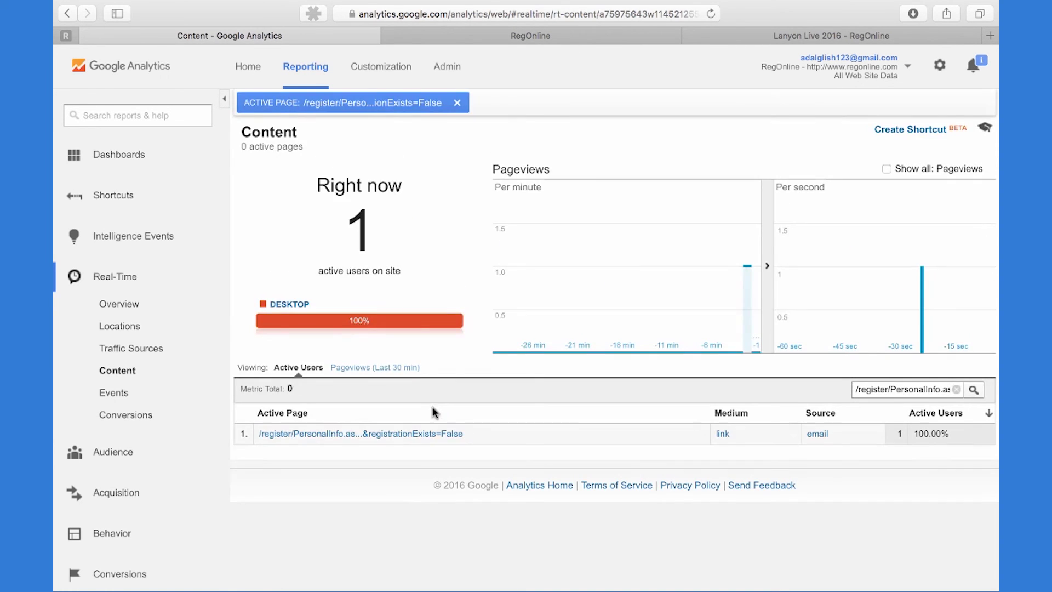